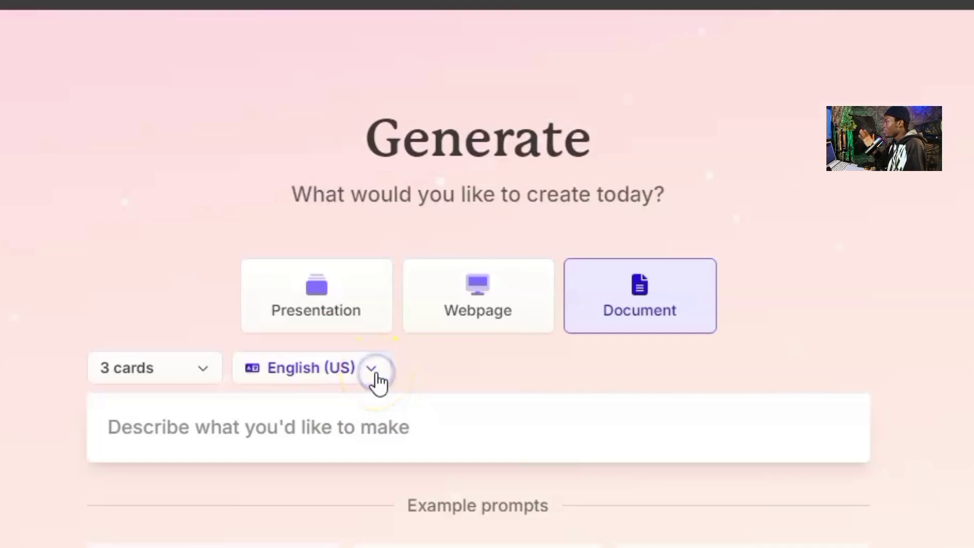
scroll(369, 182, down, 10)
scroll(369, 182, up, 3)
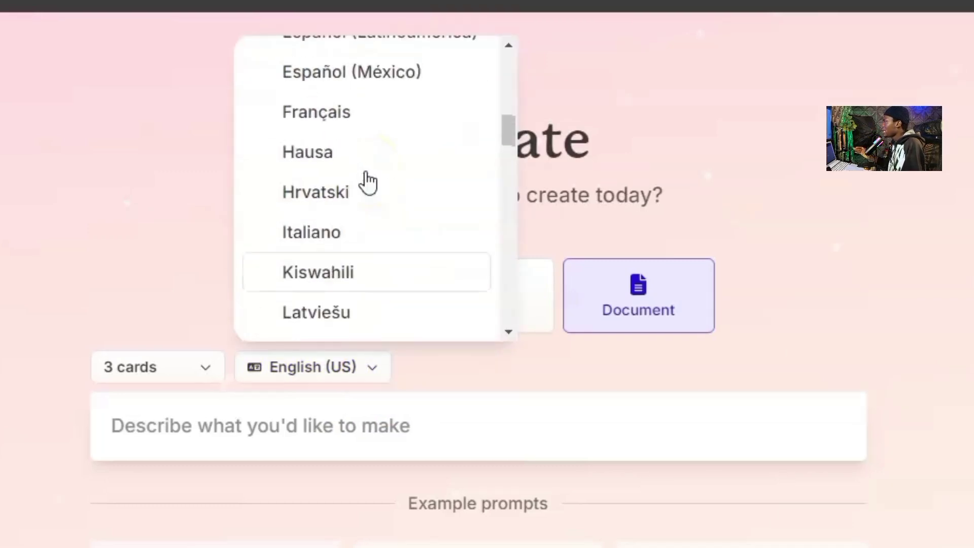
click(323, 155)
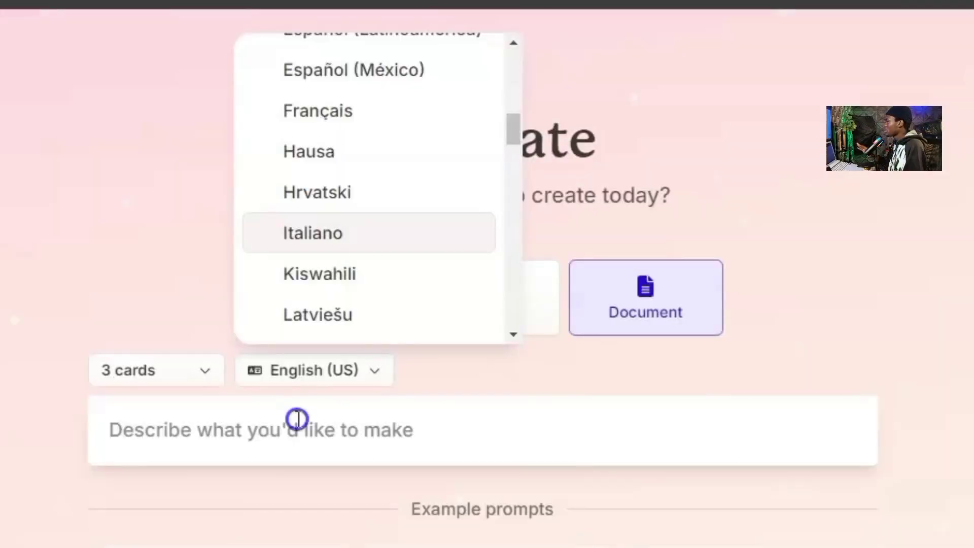
Enter the prompt "presentation on cardiovascular system" and generate the outline from it
click(254, 429)
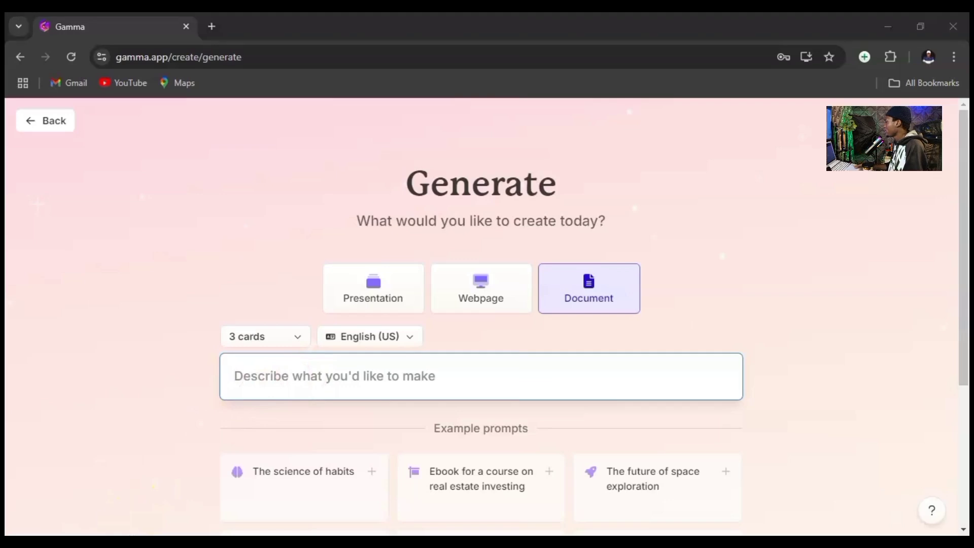
key(ctrl+super+o)
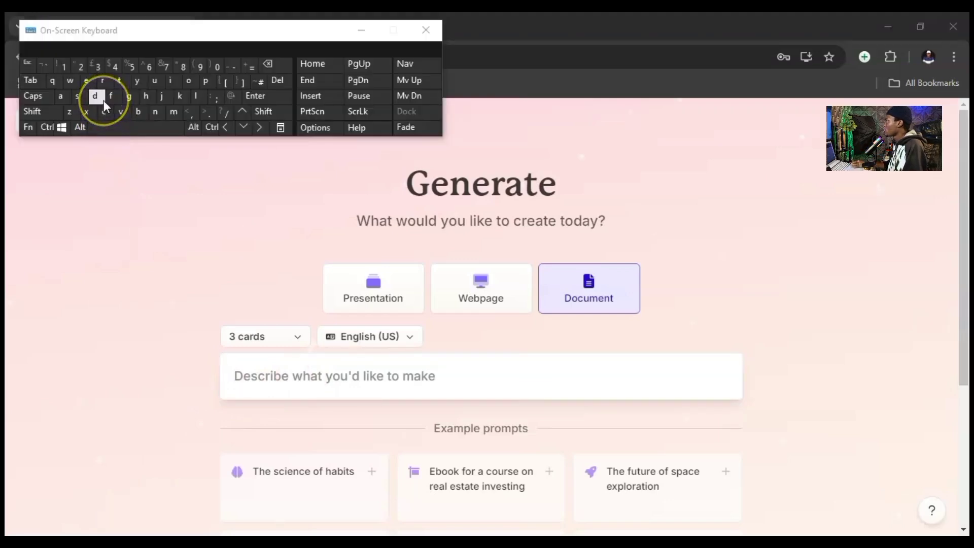
text(presen)
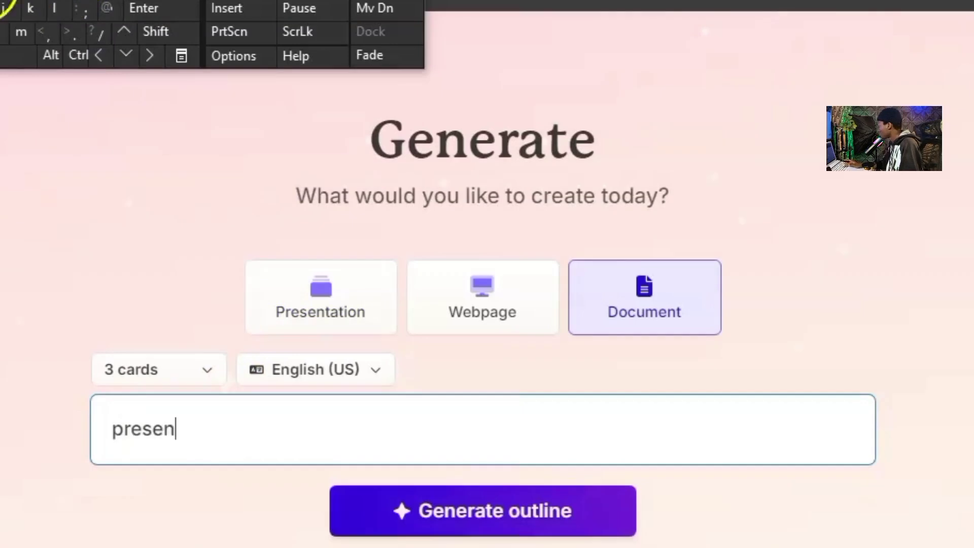
text(tation on circula)
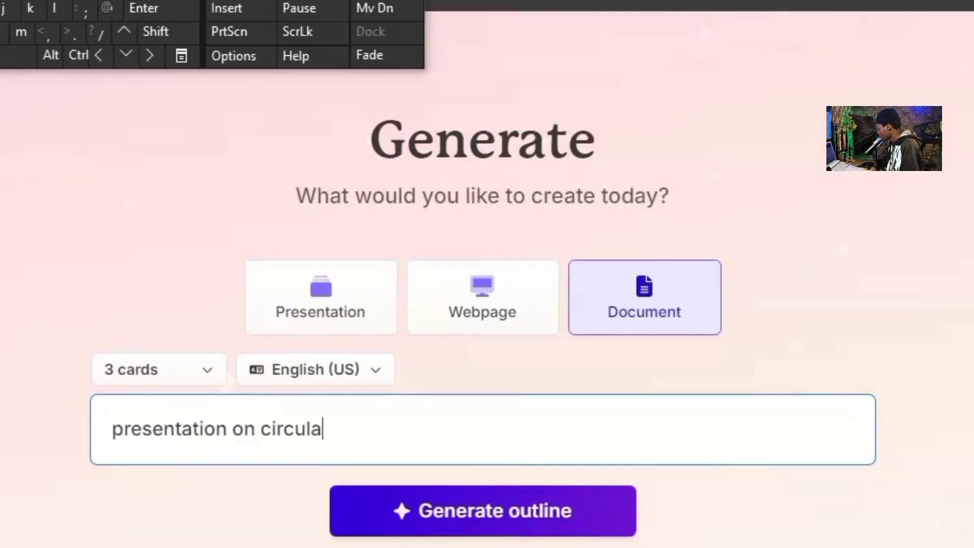
key(BackSpace)
key(BackSpace)
key(BackSpace)
key(BackSpace)
key(BackSpace)
key(BackSpace)
text(ardiovascular system)
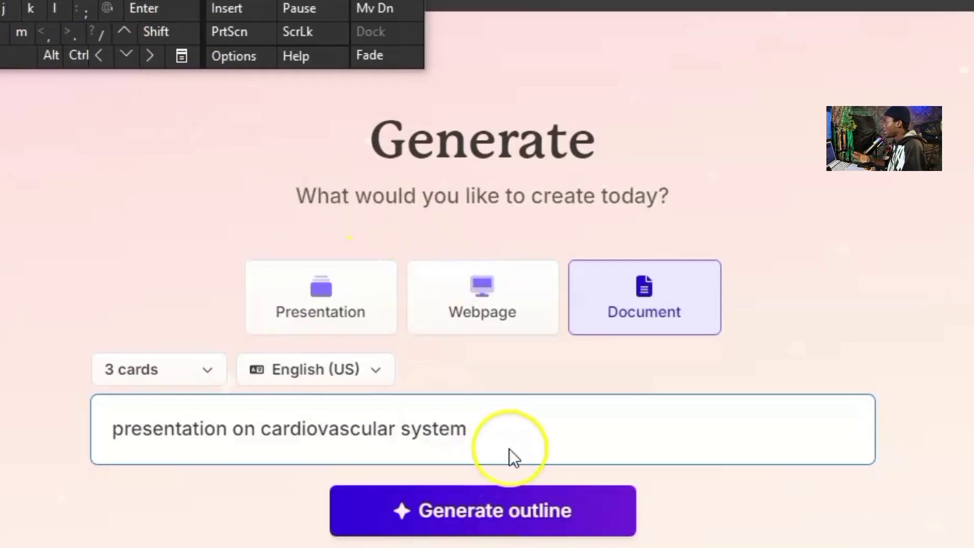
click(516, 522)
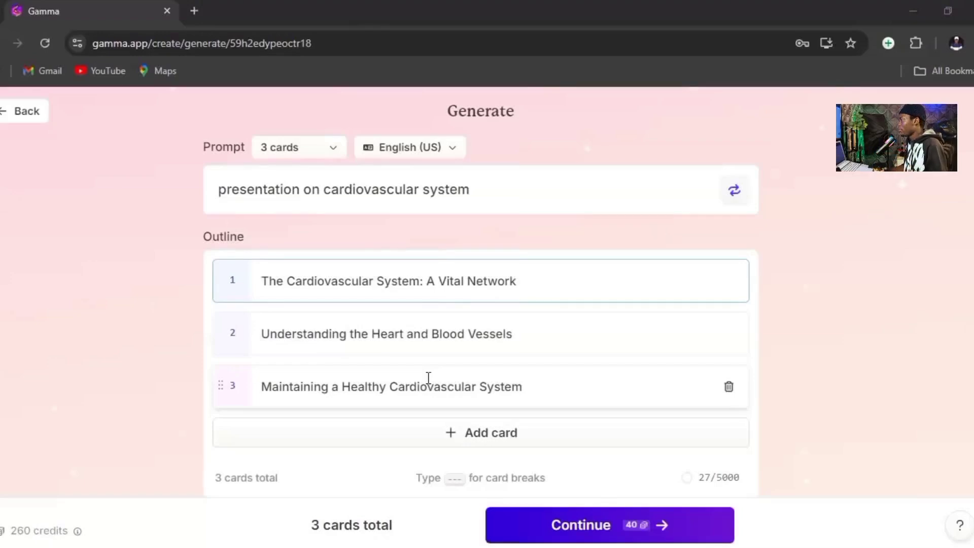
Compare the Brief, Medium and Detailed options for the amount of text per card in the outline settings
scroll(812, 315, down, 5)
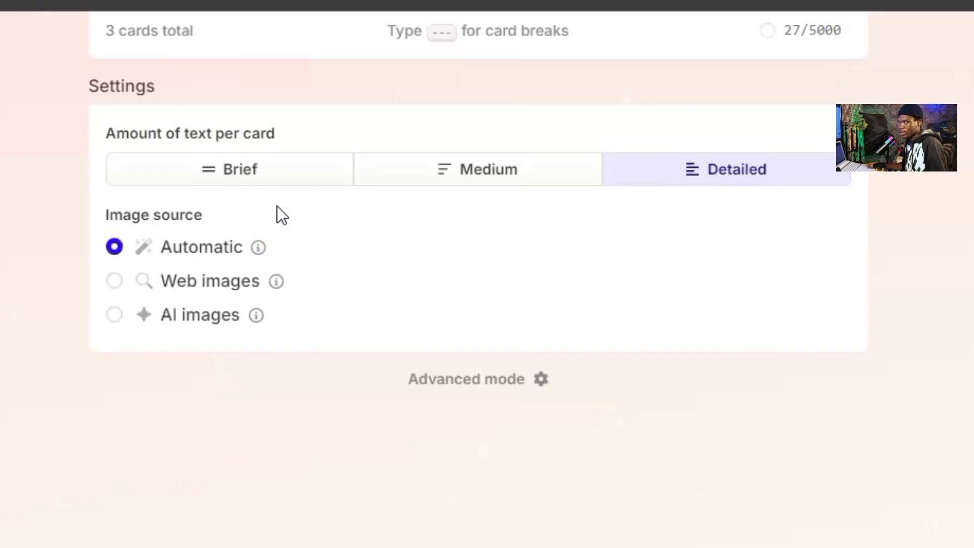
click(280, 170)
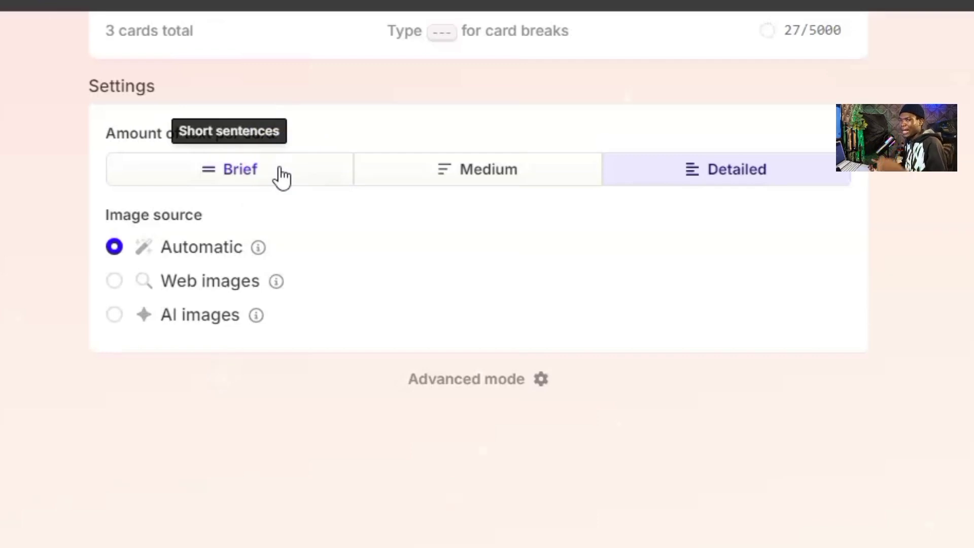
click(457, 175)
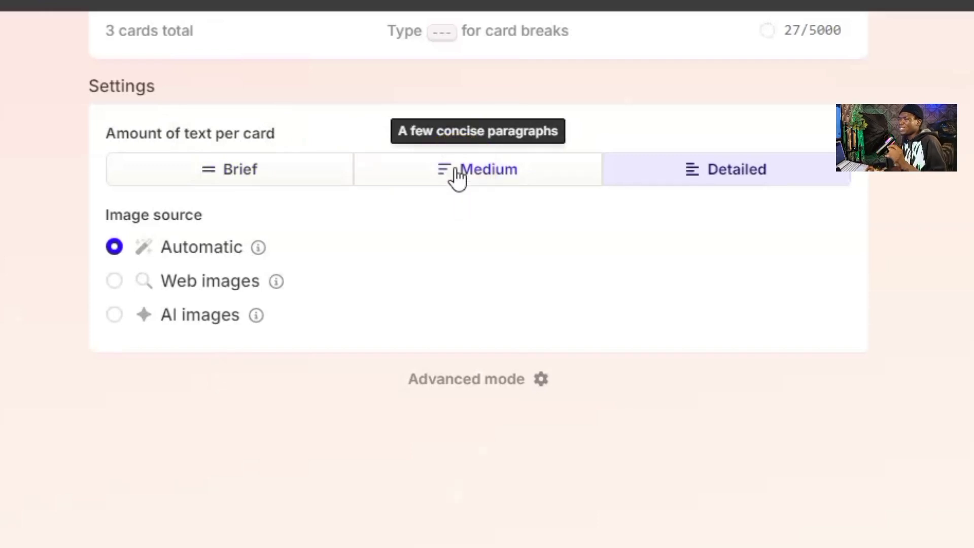
click(700, 178)
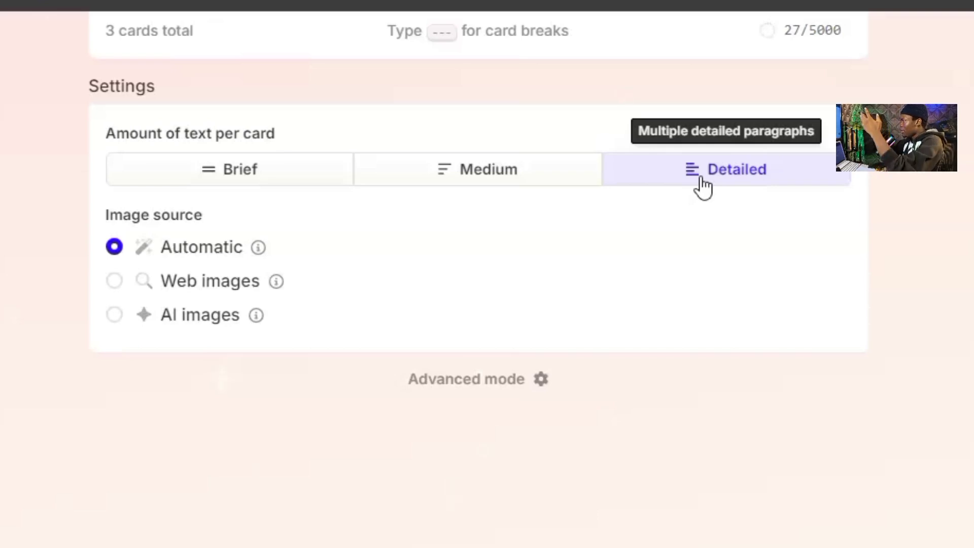
click(601, 178)
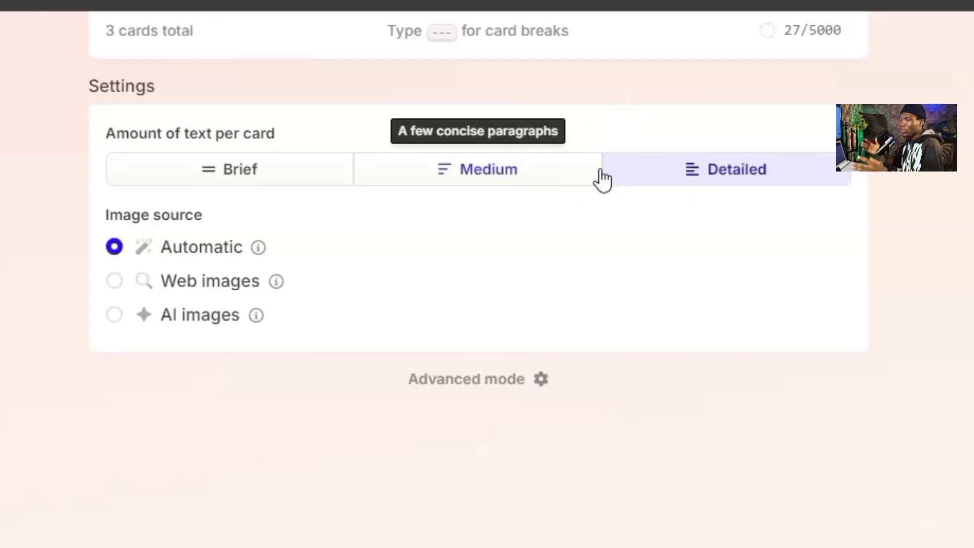
click(736, 188)
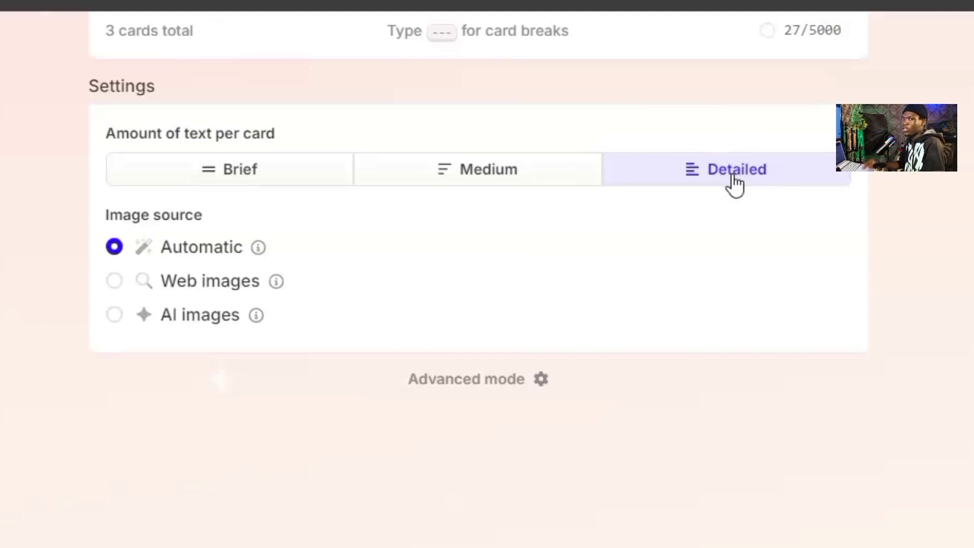
Switch to Advanced mode and review the Card-by-card and Freeform content options
click(487, 388)
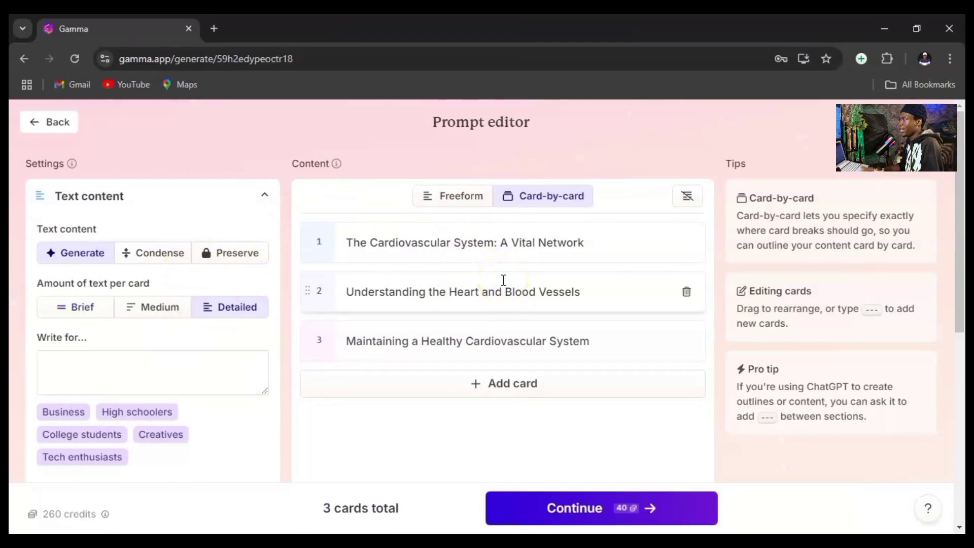
click(538, 204)
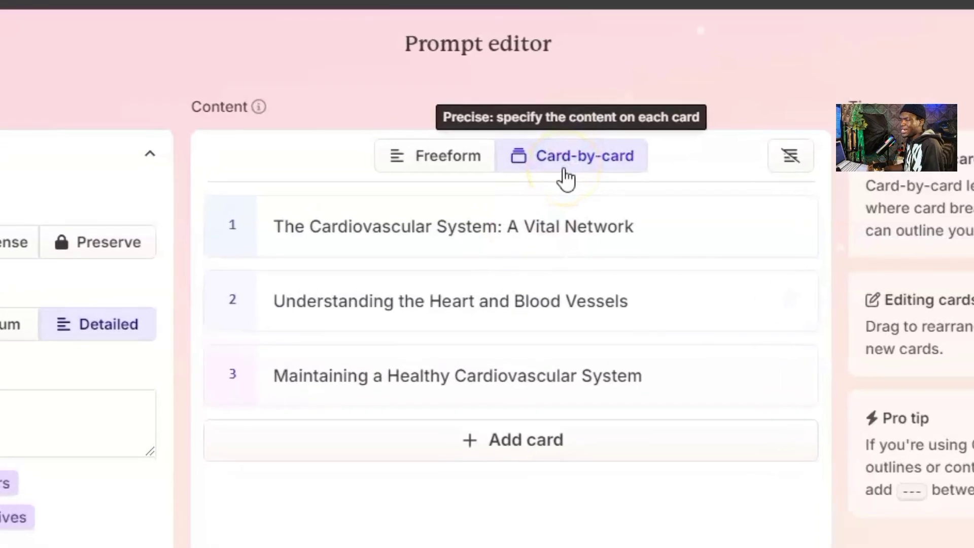
click(440, 158)
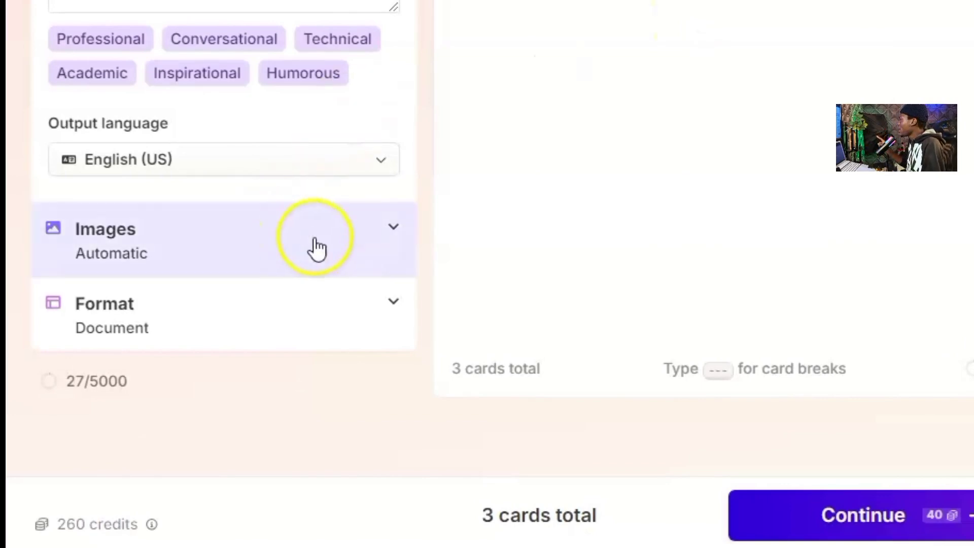
Set the image source to AI images in the prompt editor's image settings
click(395, 229)
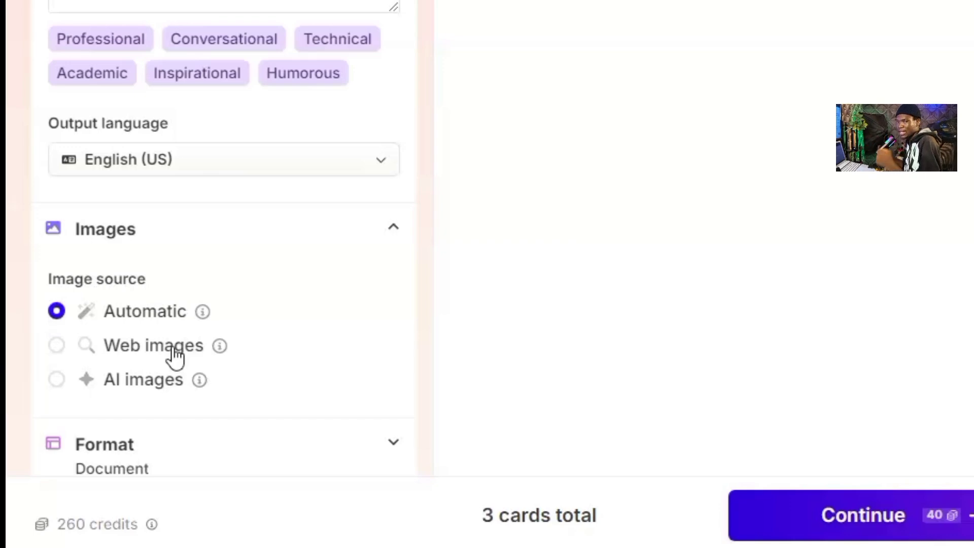
scroll(174, 356, down, 2)
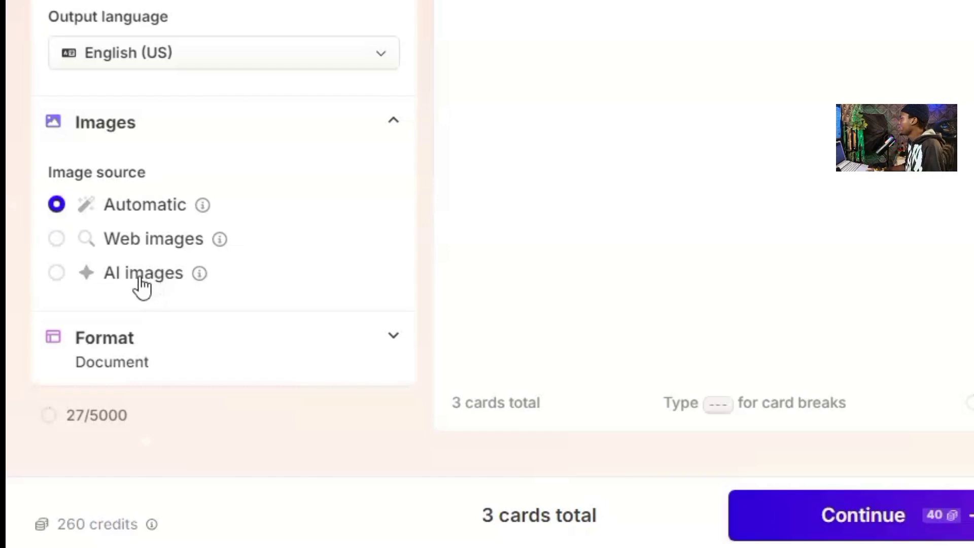
click(56, 276)
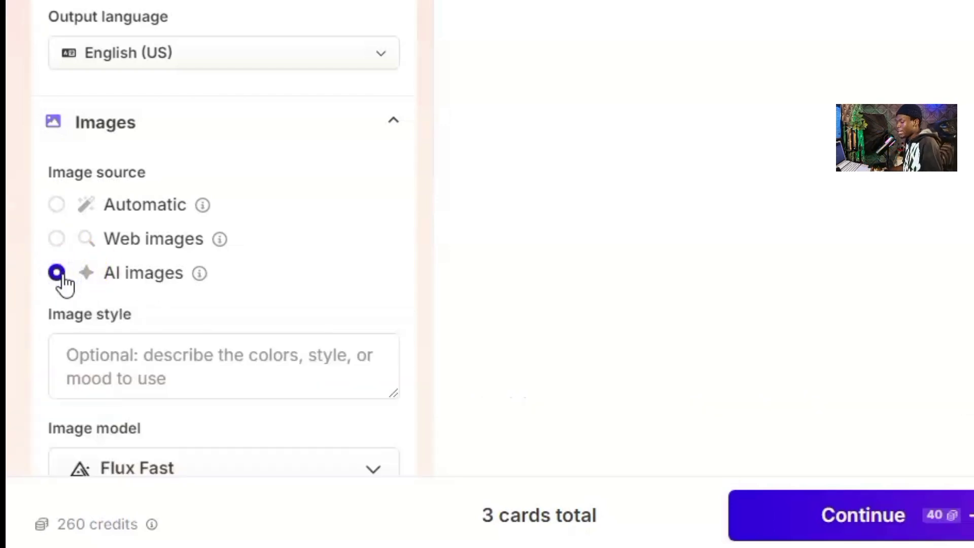
click(192, 360)
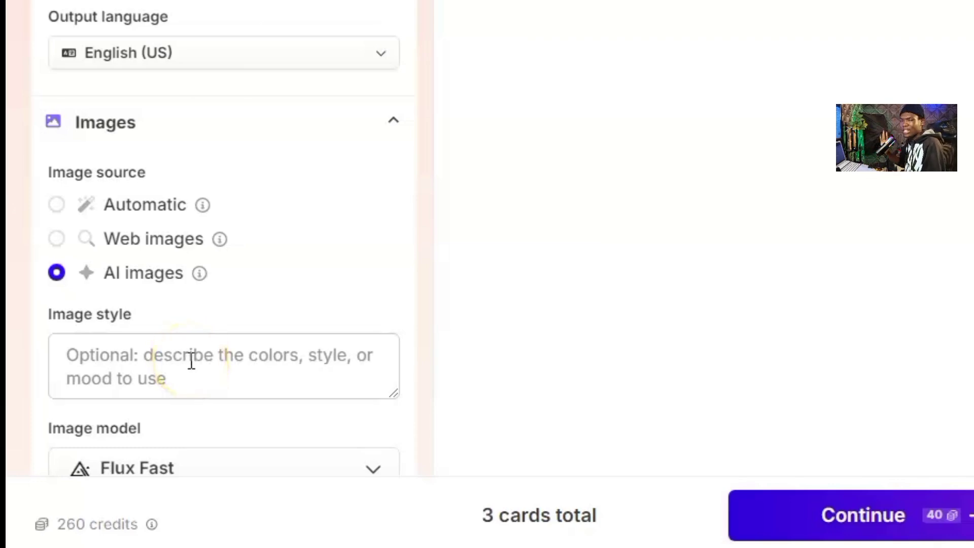
Review the available AI image models and choose Playground 2.5 for the generated images
scroll(274, 379, down, 4)
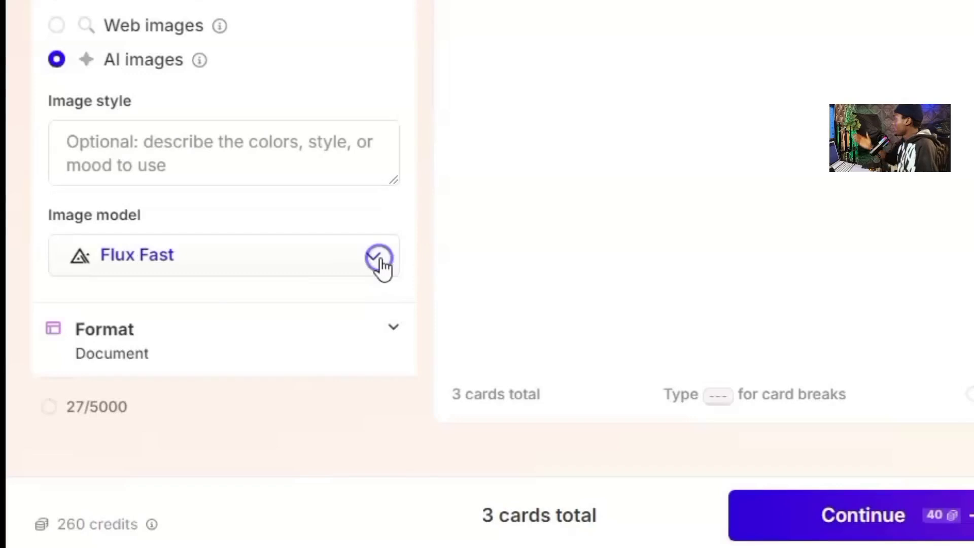
click(380, 260)
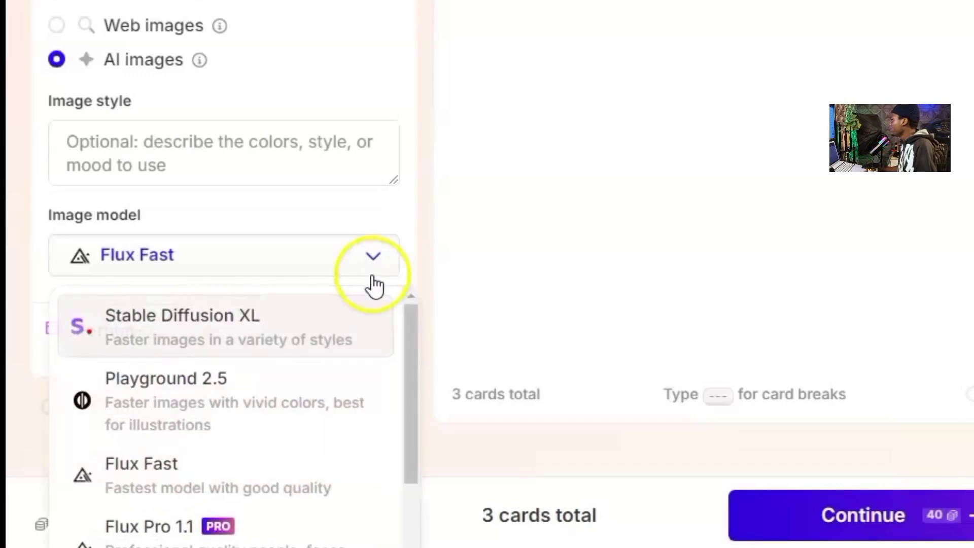
scroll(357, 335, up, 2)
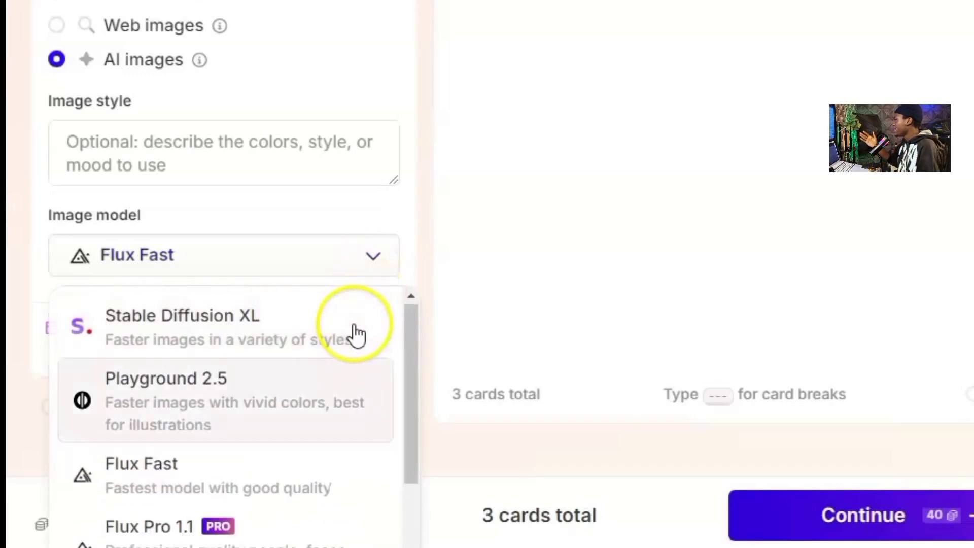
scroll(250, 370, down, 2)
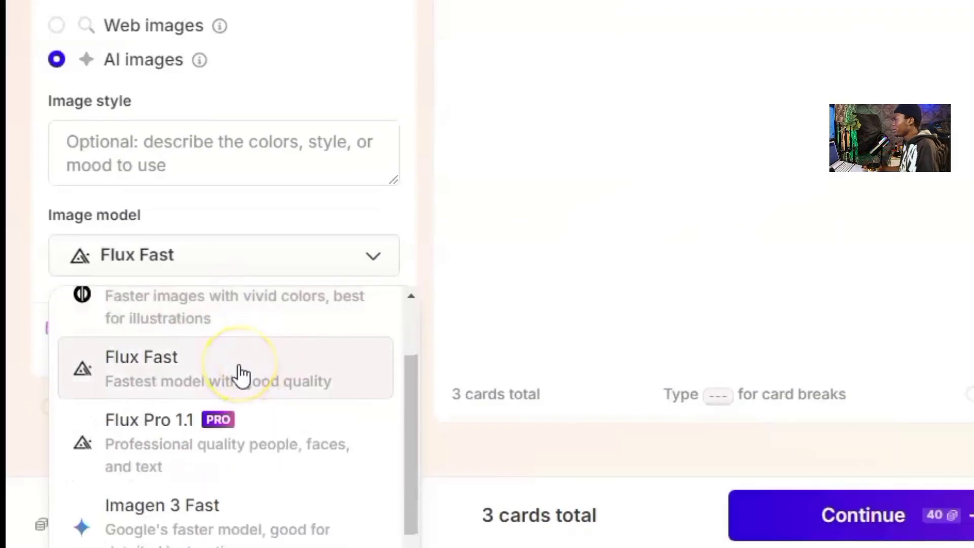
scroll(233, 401, down, 2)
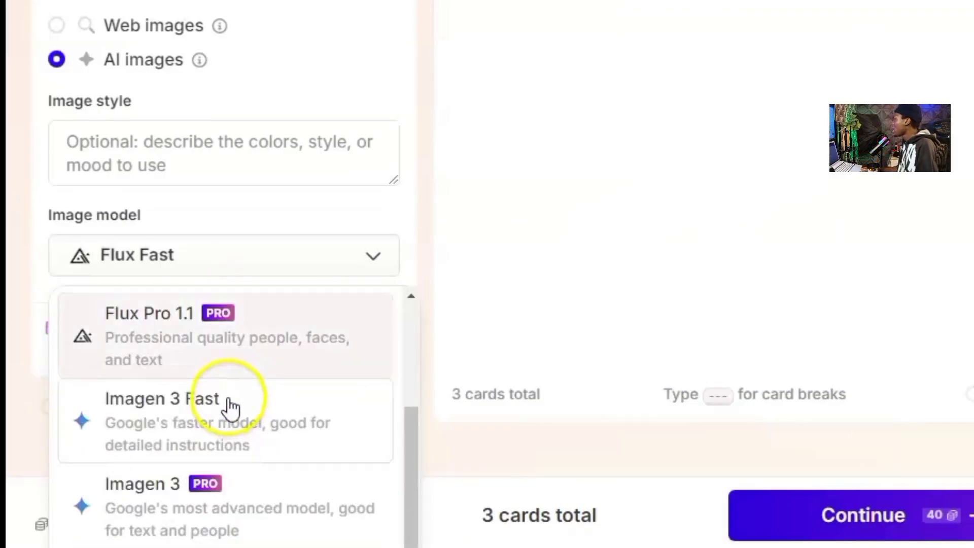
scroll(231, 418, up, 2)
scroll(231, 421, down, 2)
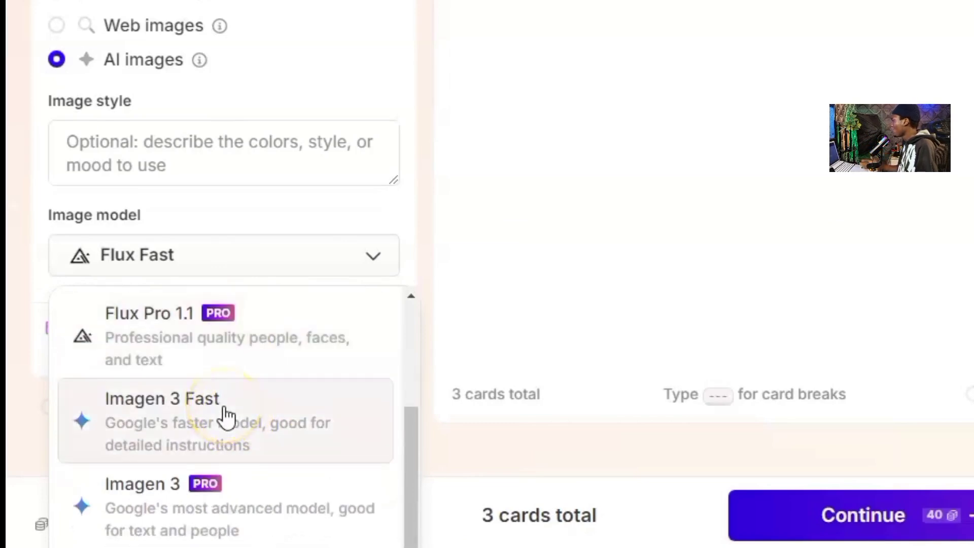
scroll(227, 418, down, 2)
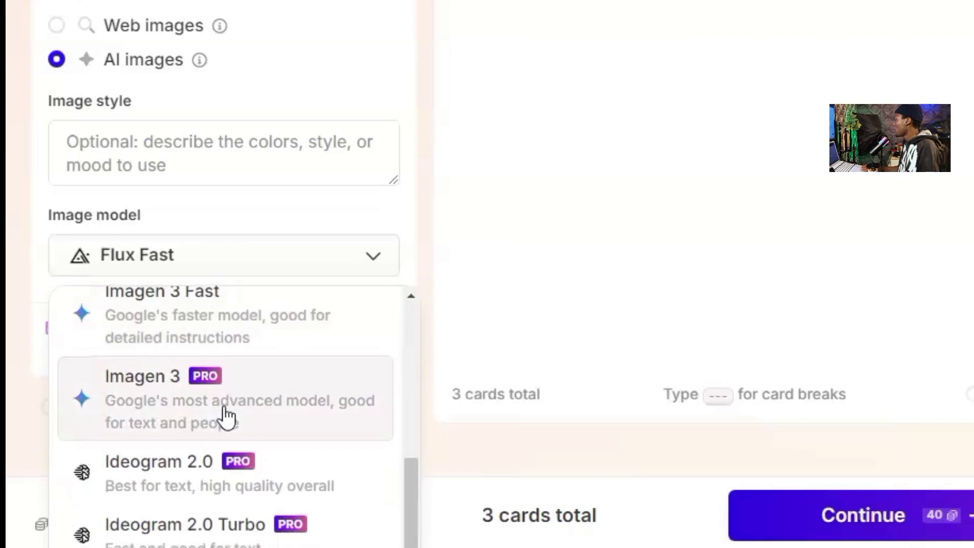
click(226, 429)
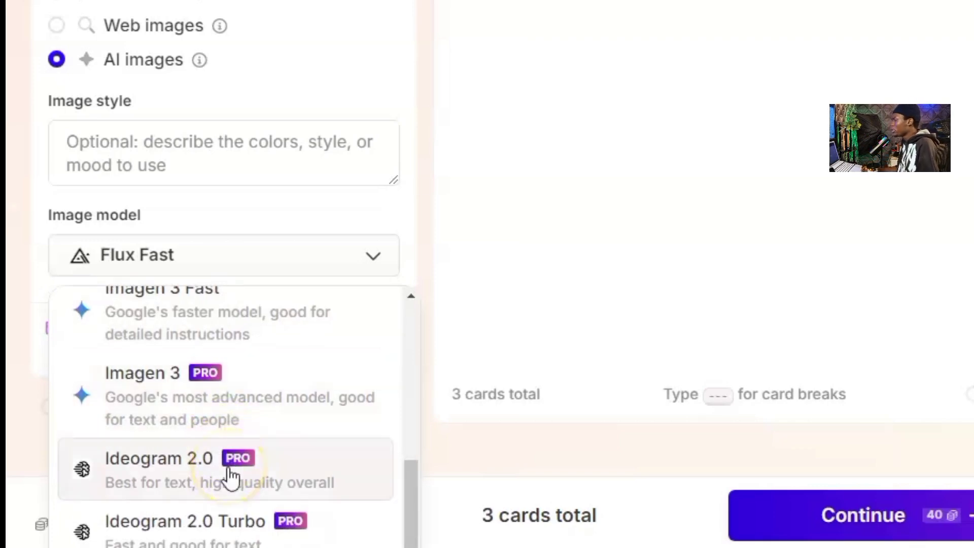
scroll(262, 449, up, 6)
click(292, 424)
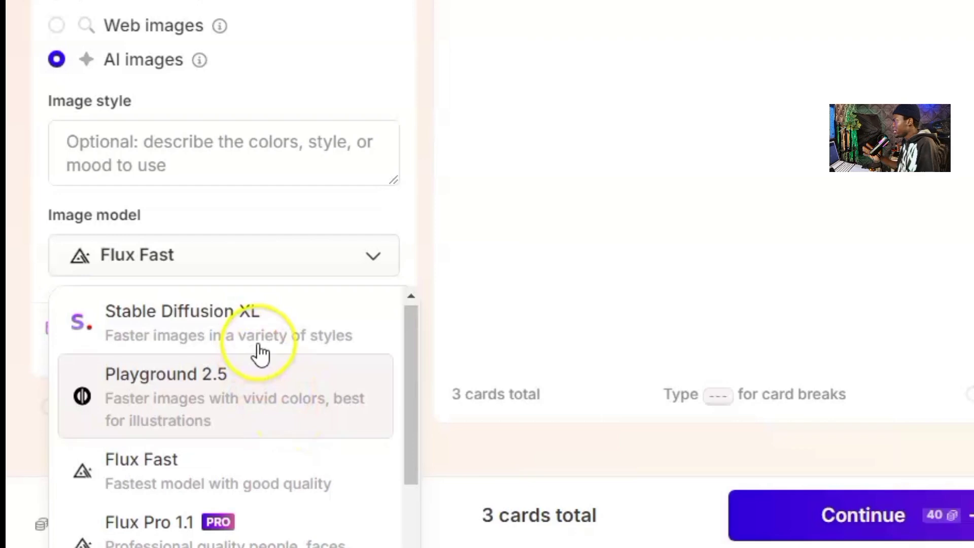
mouse_move(254, 351)
mouse_down()
mouse_move(124, 352)
mouse_move(339, 348)
mouse_move(130, 327)
mouse_move(207, 352)
mouse_move(241, 351)
mouse_up()
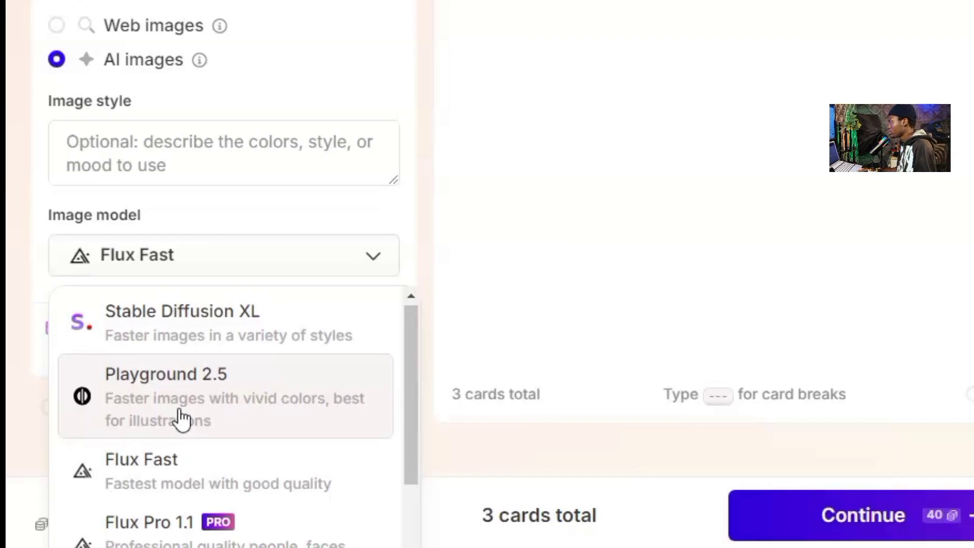
click(205, 401)
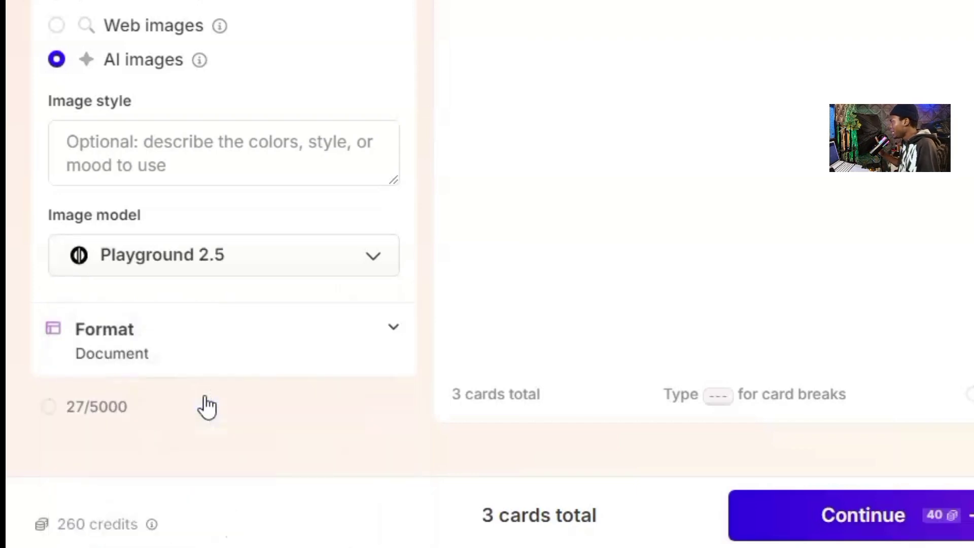
Set the output format to Presentation after reviewing the Webpage and Document formats
click(193, 339)
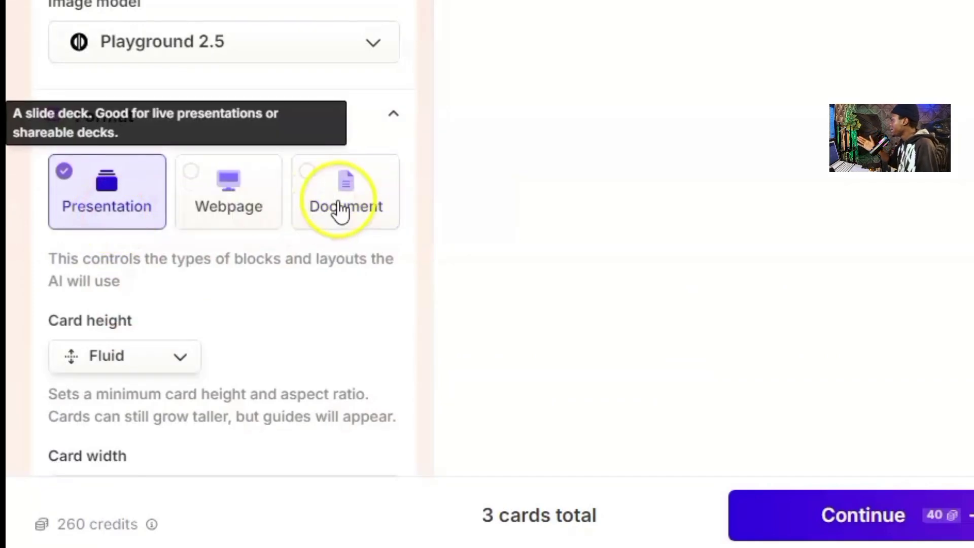
click(340, 212)
click(246, 217)
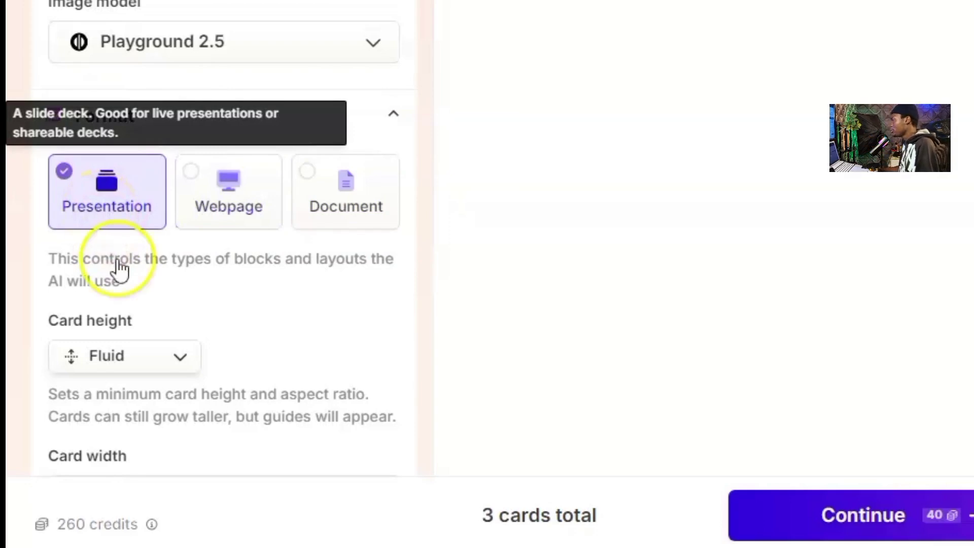
Review the card height options, keep the card height at Fluid, and continue to the theme selection
click(184, 364)
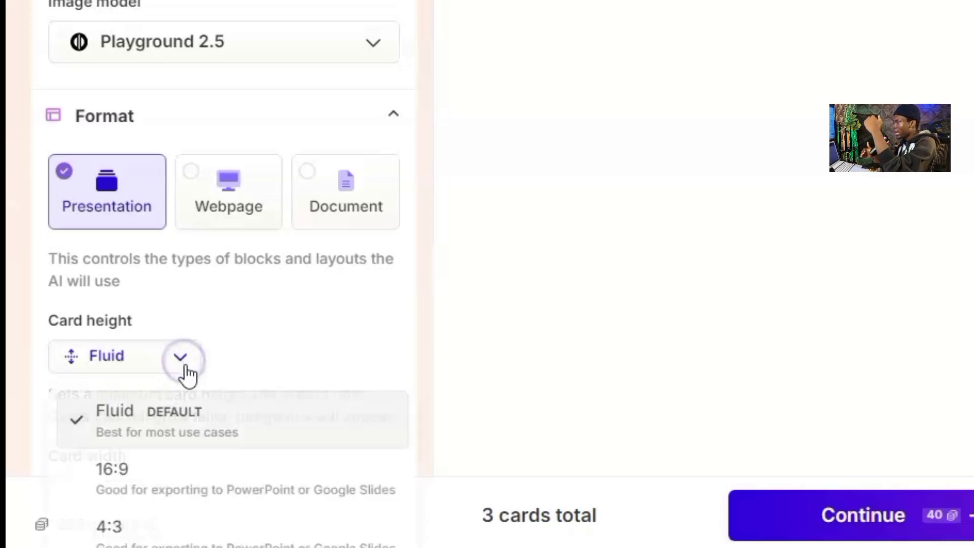
scroll(207, 409, down, 4)
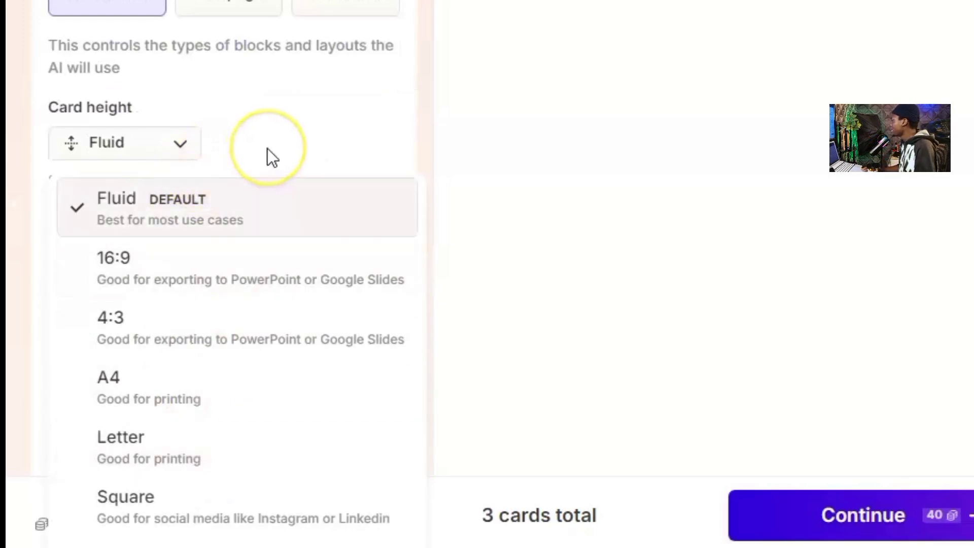
click(272, 149)
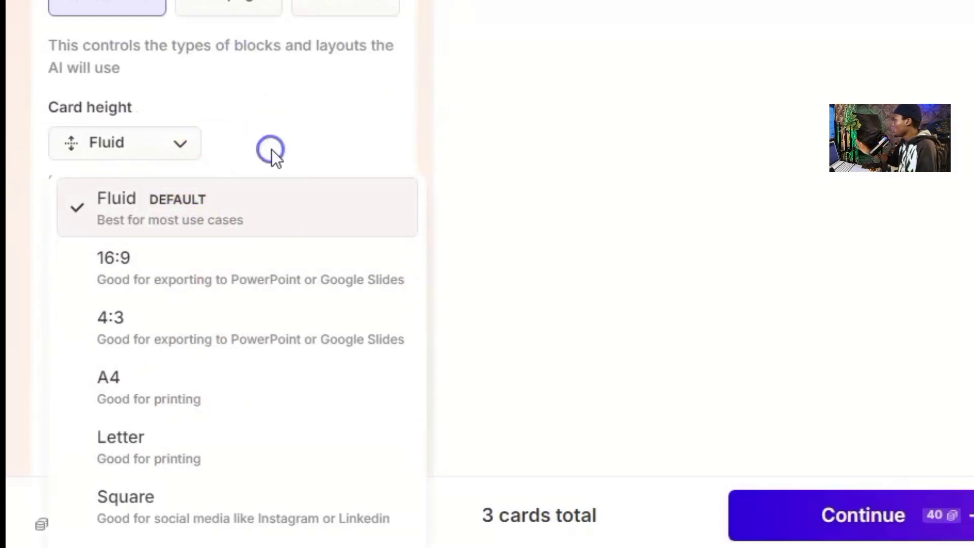
scroll(381, 257, down, 2)
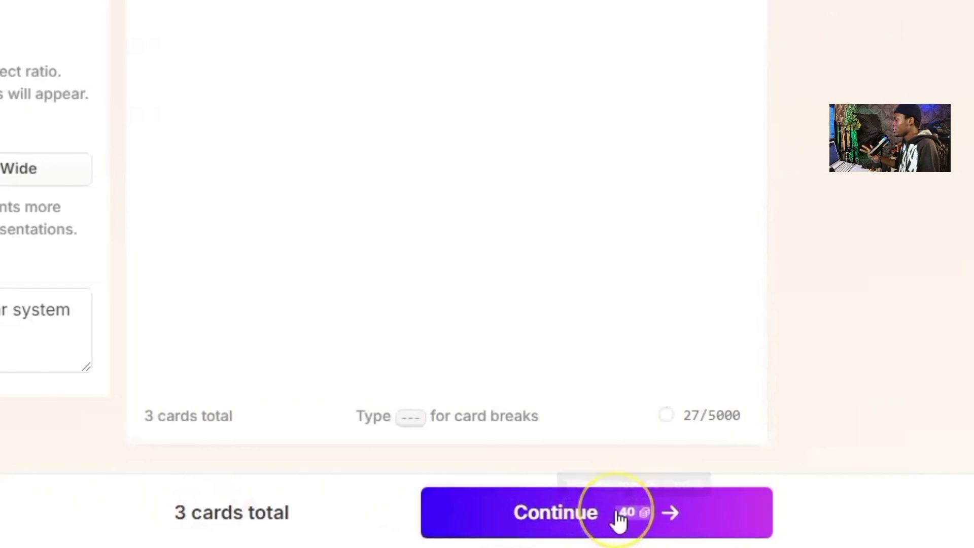
click(649, 512)
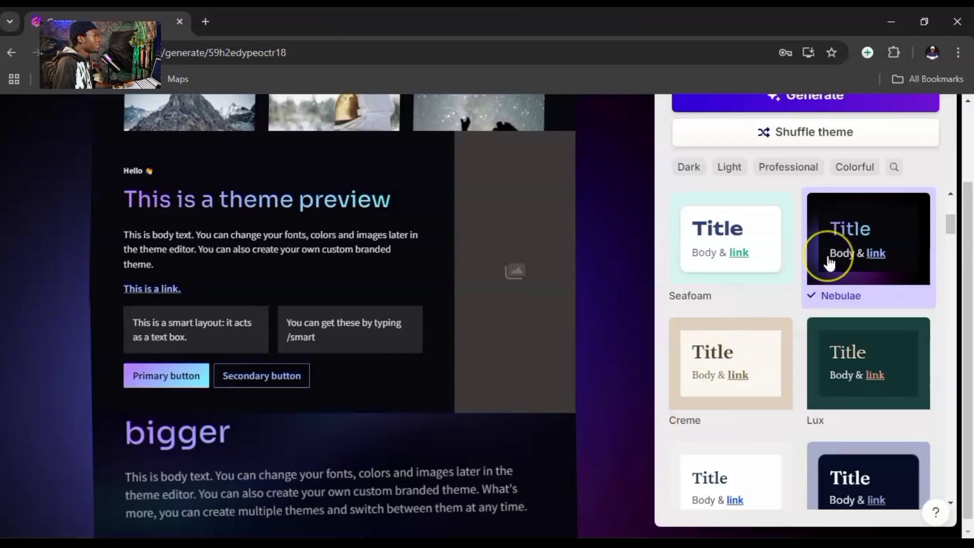
Browse the available themes and generate the presentation with the Nebulae theme
scroll(828, 262, up, 4)
scroll(829, 262, down, 10)
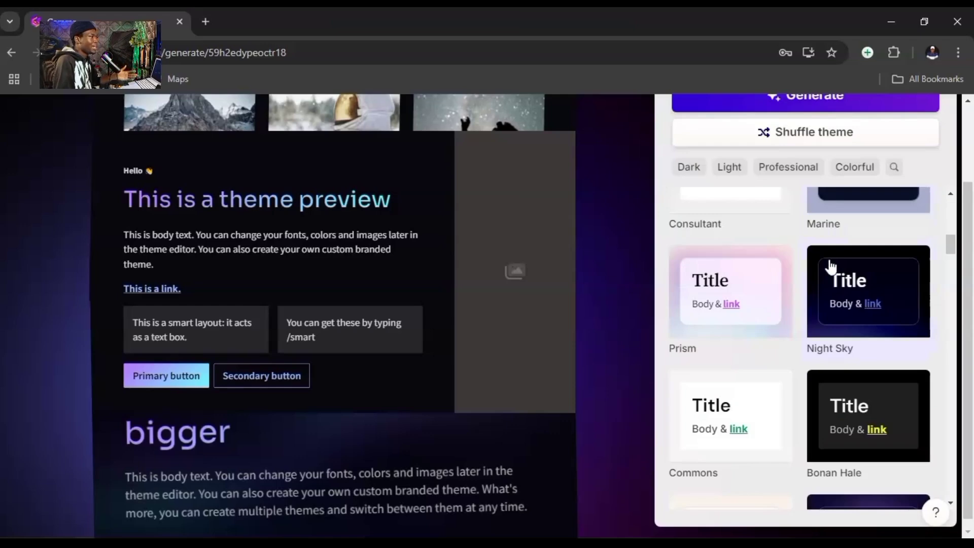
scroll(863, 269, down, 4)
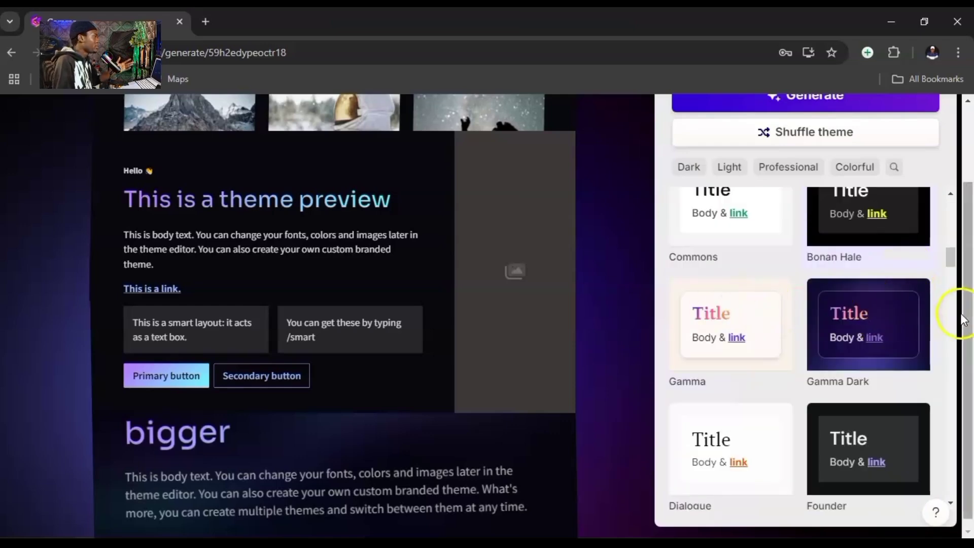
drag(968, 322, 970, 203)
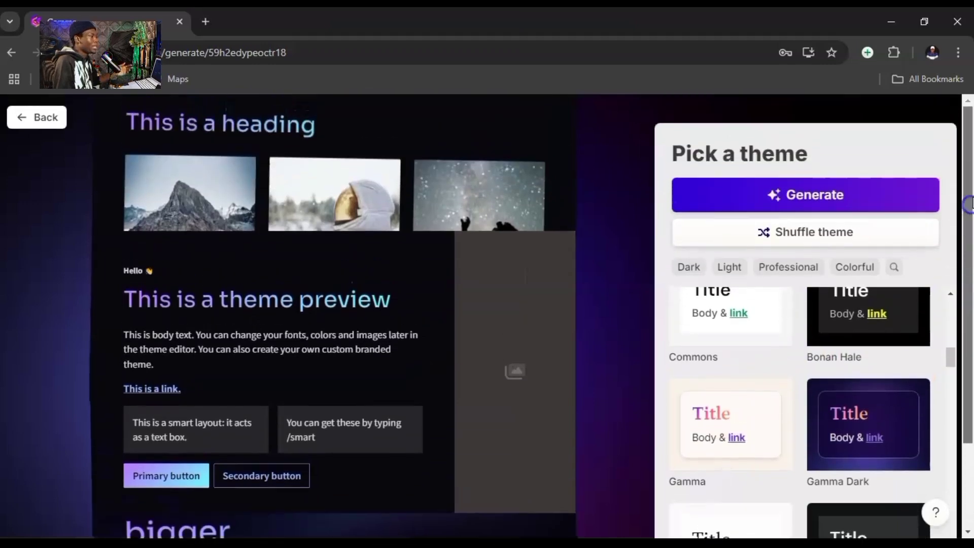
click(711, 445)
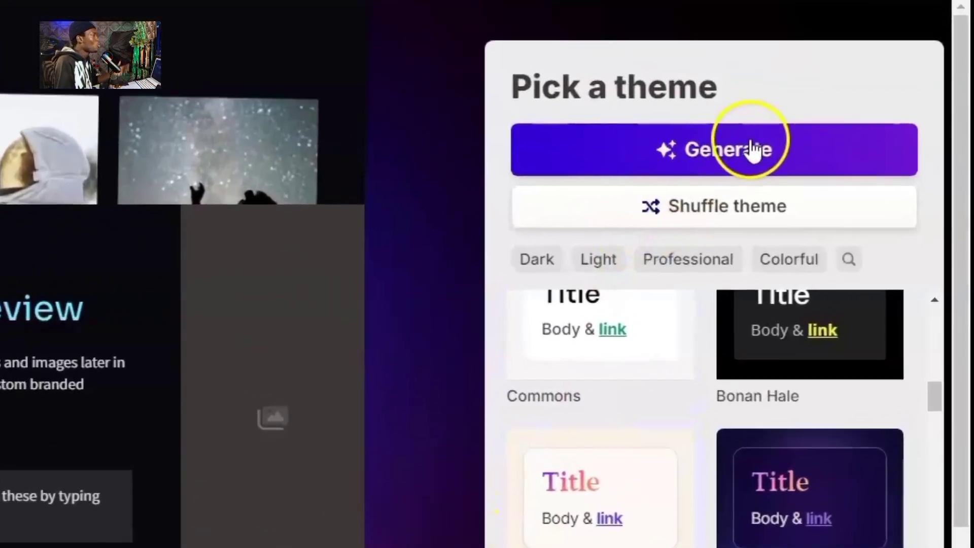
click(827, 195)
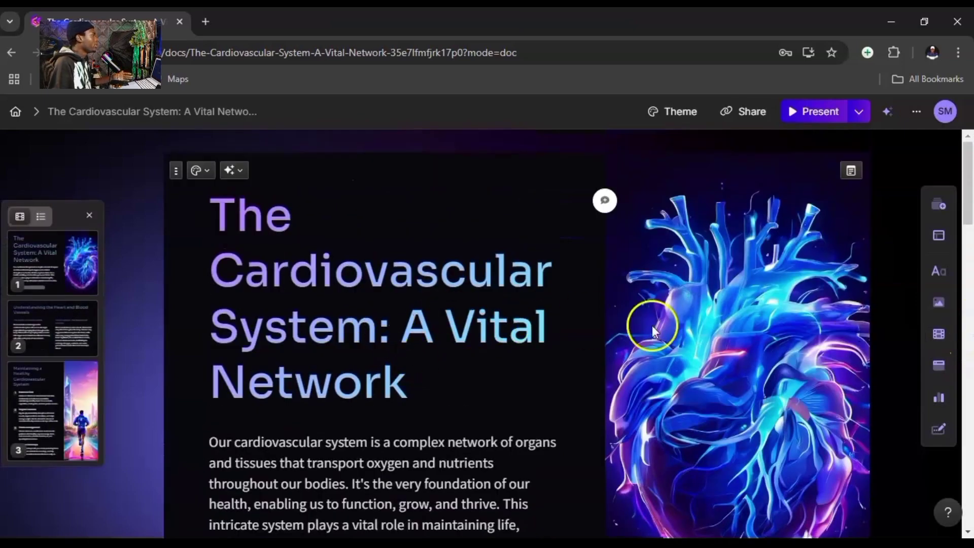
Examine the text and AI images on all three cards of the generated cardiovascular system presentation
scroll(844, 348, down, 7)
scroll(843, 348, down, 15)
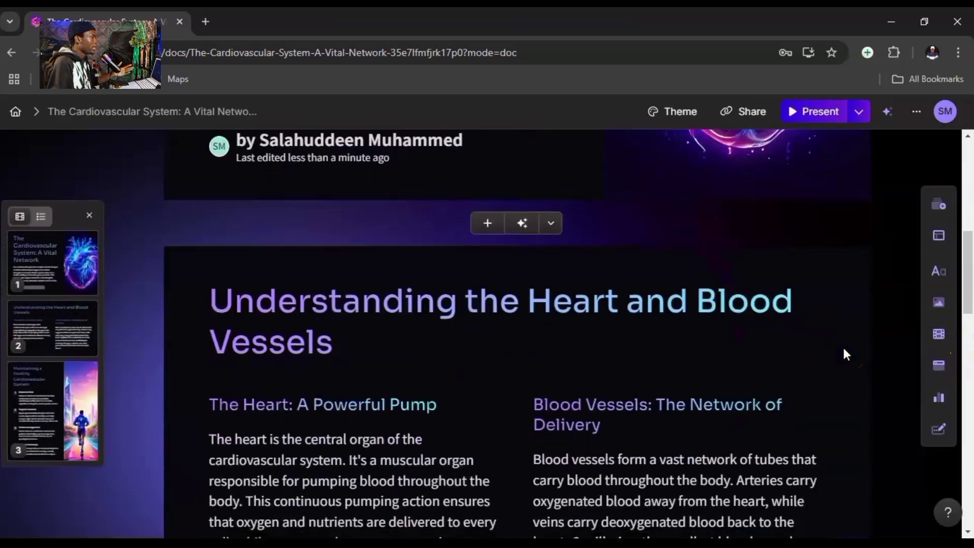
scroll(843, 348, down, 6)
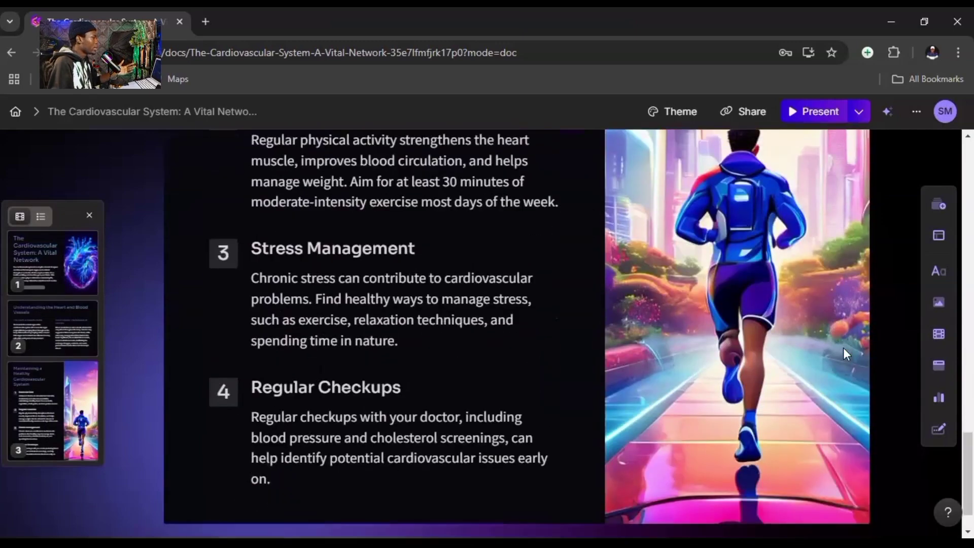